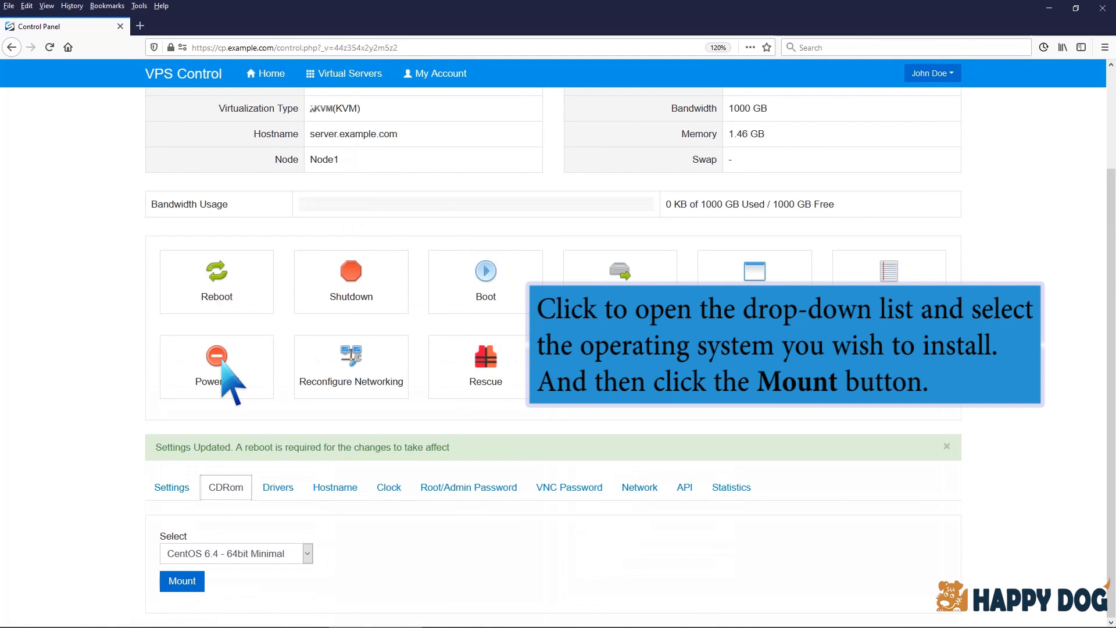
Step: Mount the CentOS 8.3 - 64bit Minimal image in the server's virtual CD-ROM
left_click(307, 554)
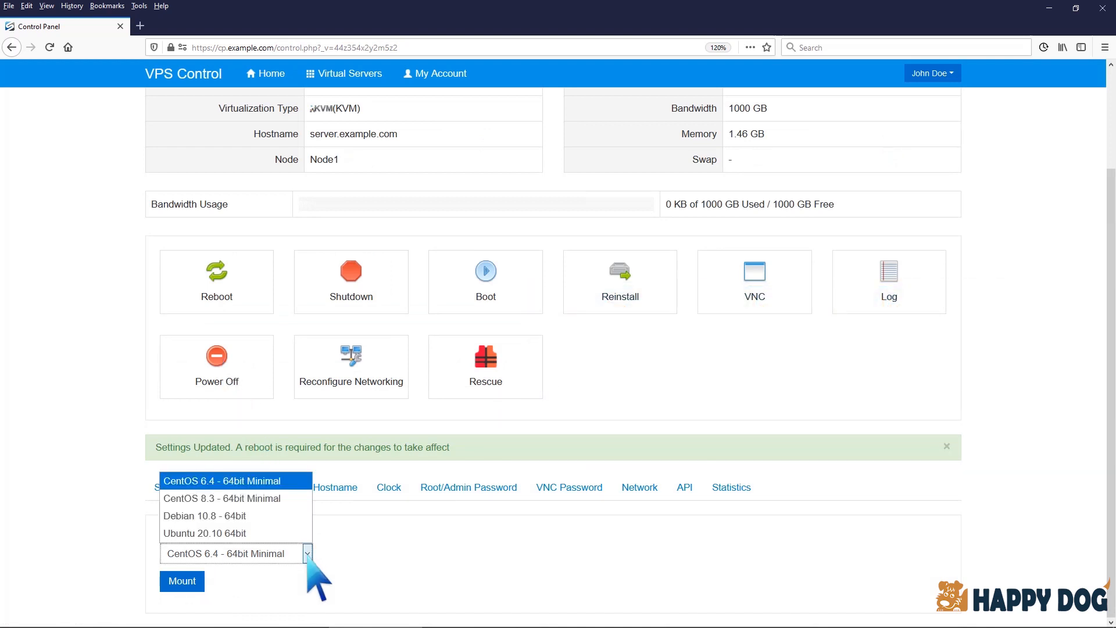
left_click(268, 498)
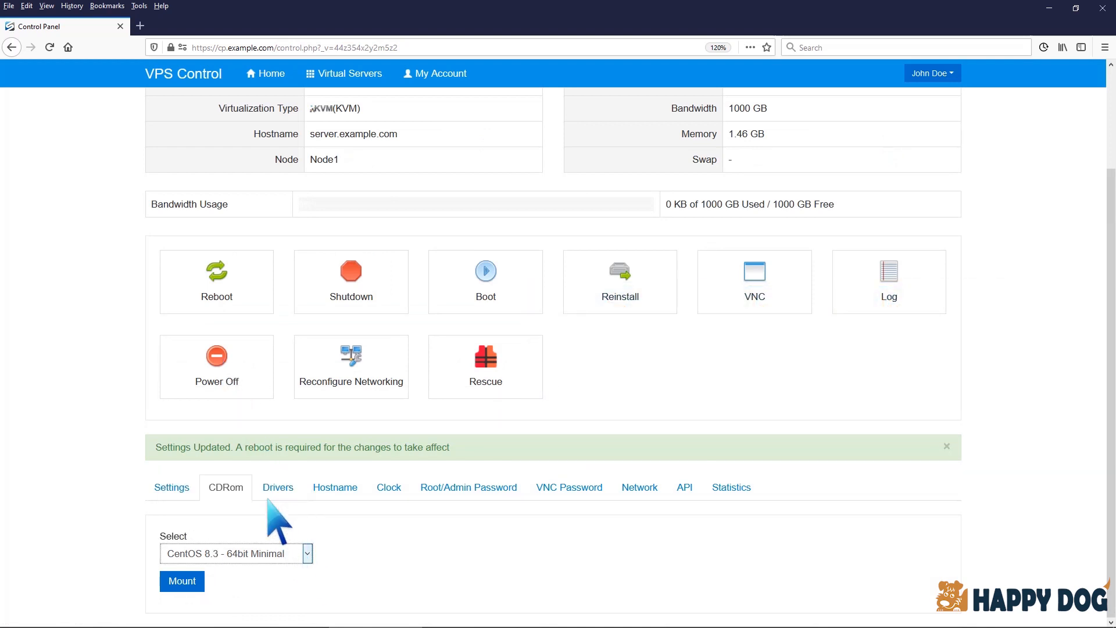
left_click(198, 582)
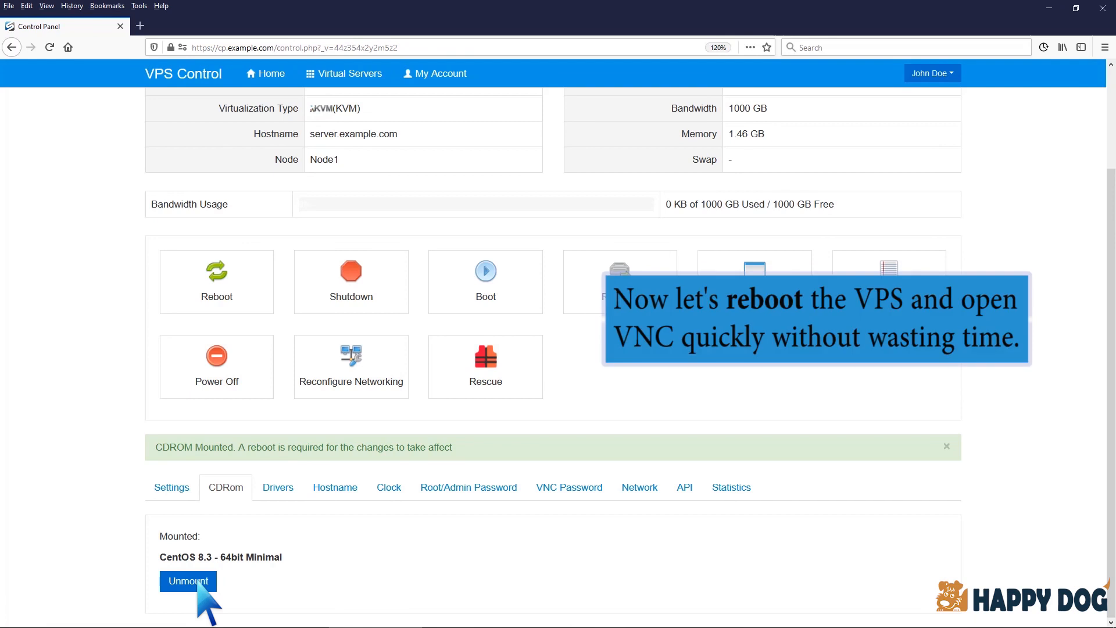
Step: Reboot the virtual server with the mounted image and confirm the reboot
left_click(211, 294)
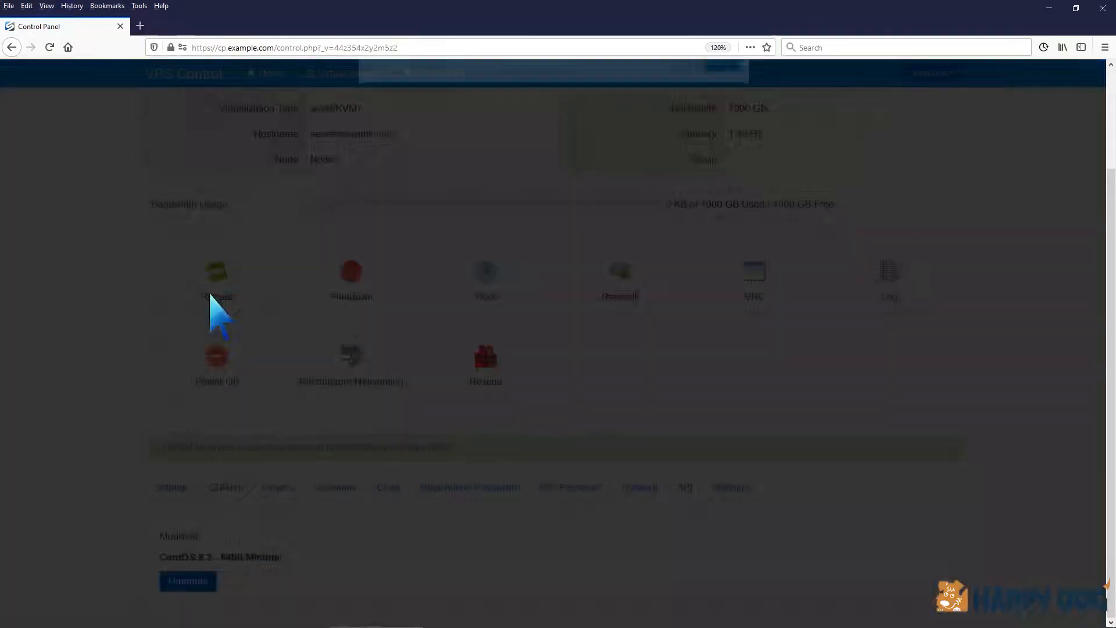
left_click(721, 213)
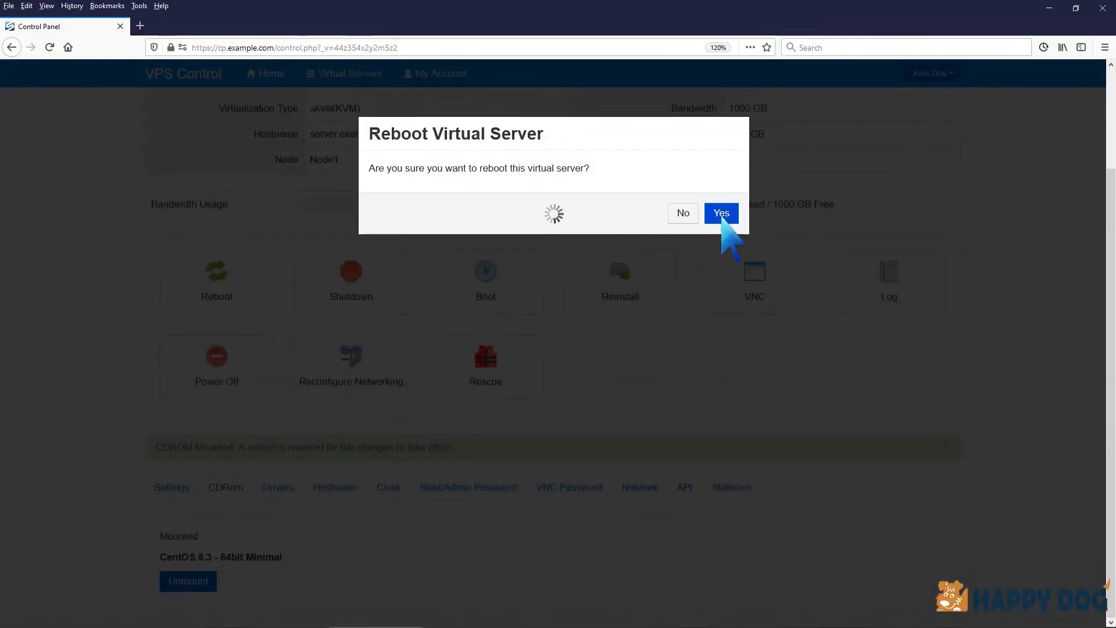
left_click(724, 207)
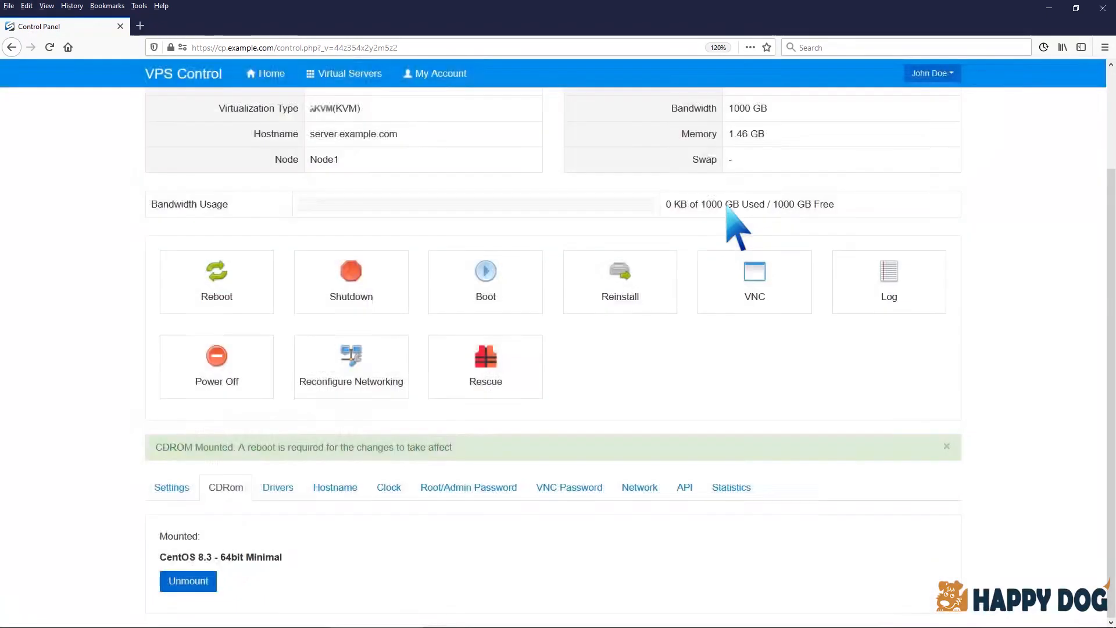
Step: Connect to the server with the HTML5 VNC Client SSL and accept English (United States) as the installation language
left_click(756, 288)
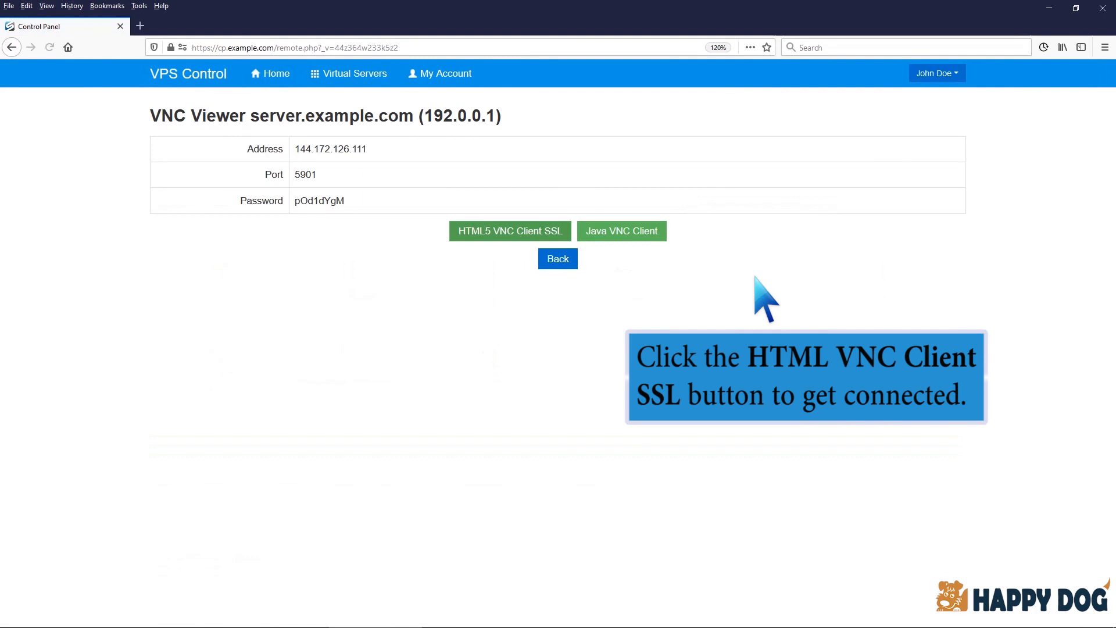
left_click(559, 236)
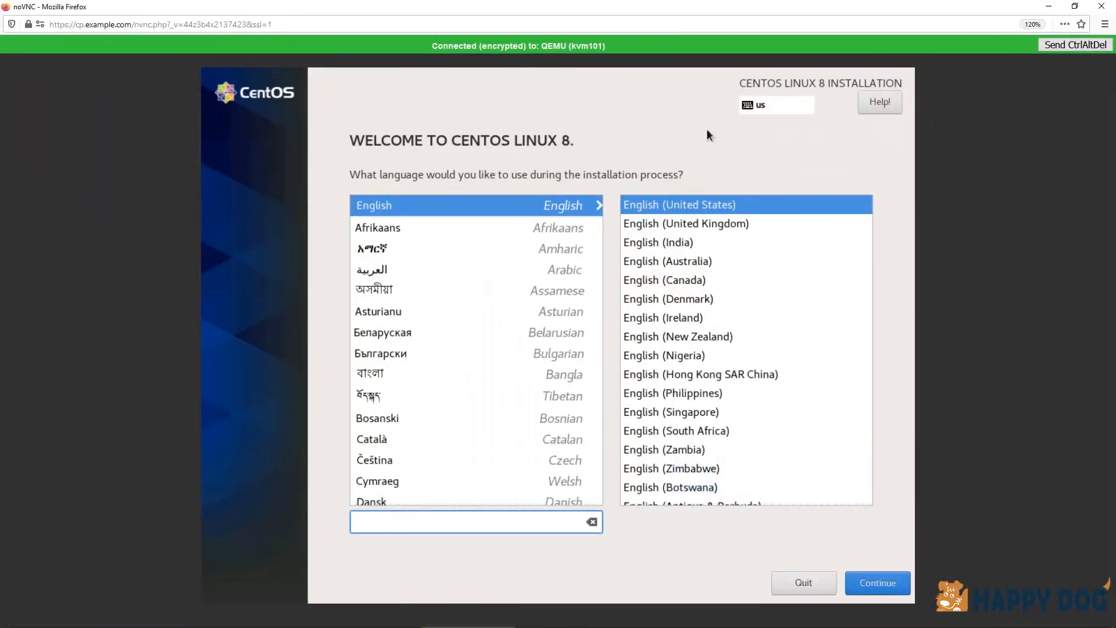
left_click(884, 580)
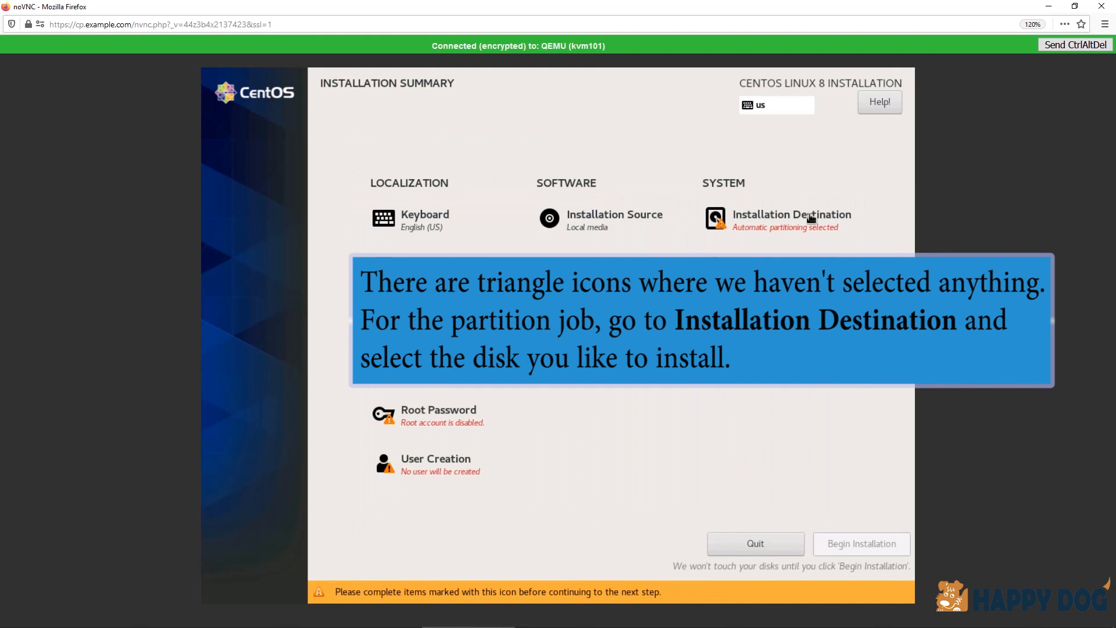
Step: Choose the 15 GiB vda disk as the installation destination, keeping automatic storage configuration
left_click(811, 218)
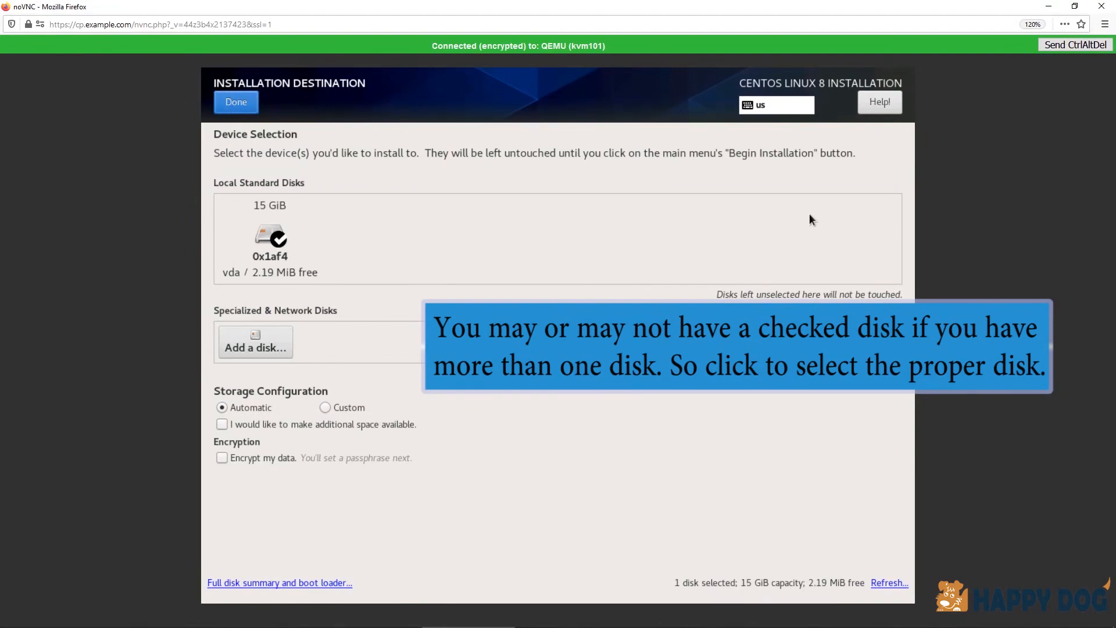
left_click(278, 236)
left_click(277, 235)
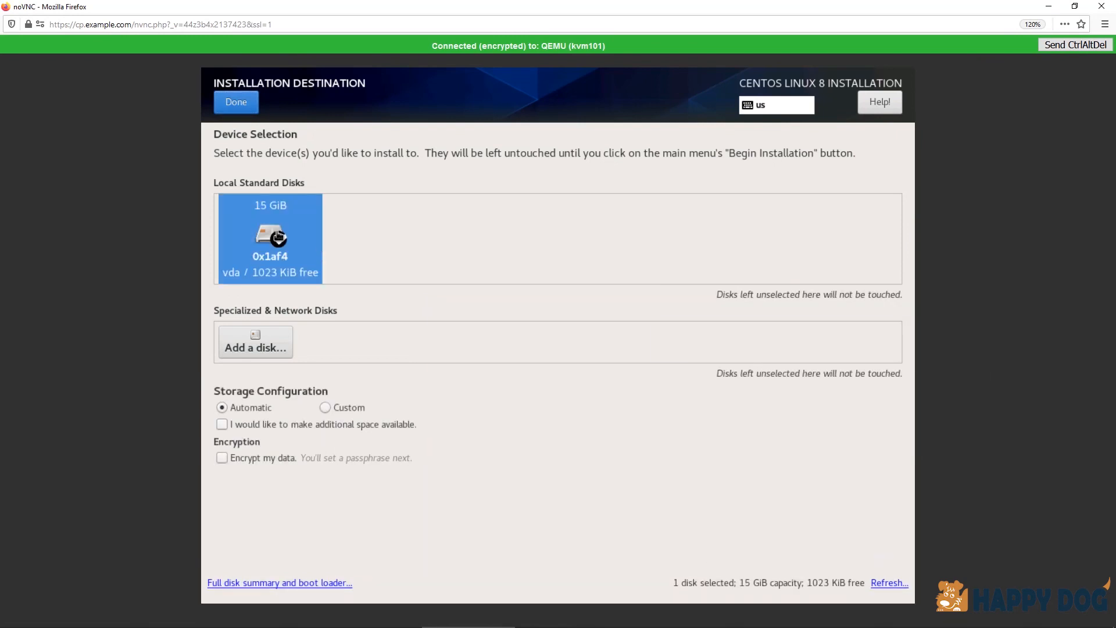
left_click(236, 102)
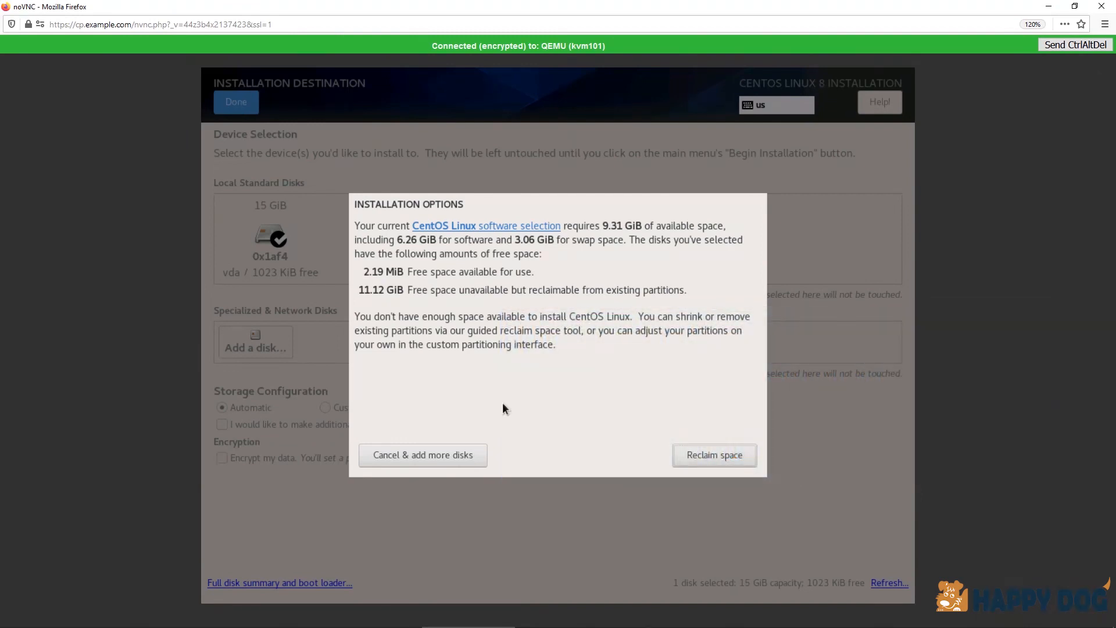
Step: Mark all existing partitions on the vda disk for deletion and reclaim their space
left_click(690, 455)
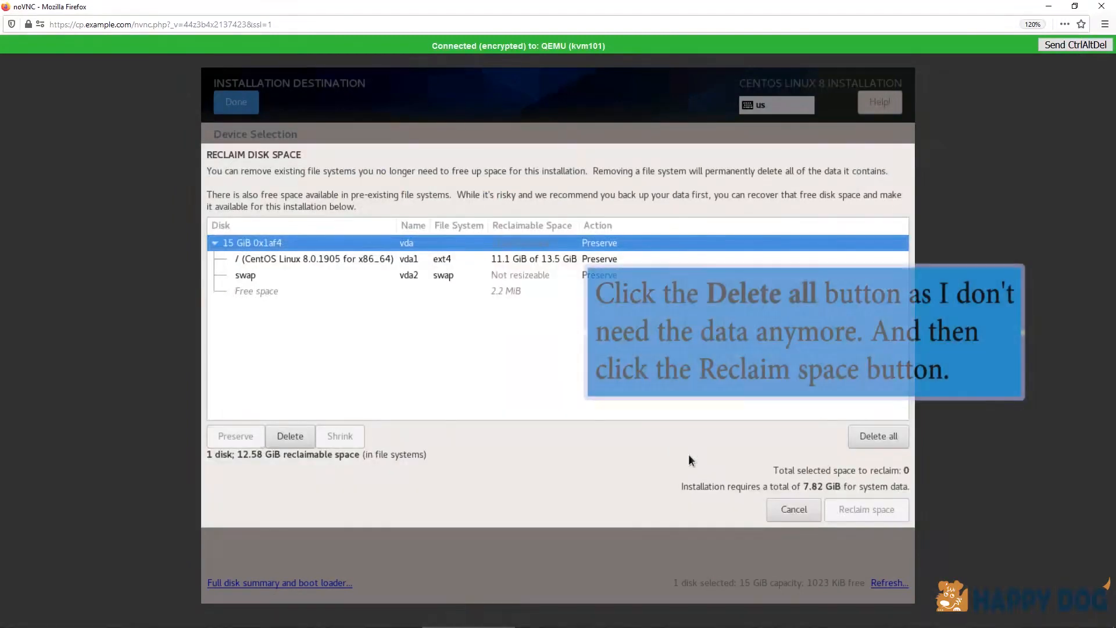
left_click(866, 441)
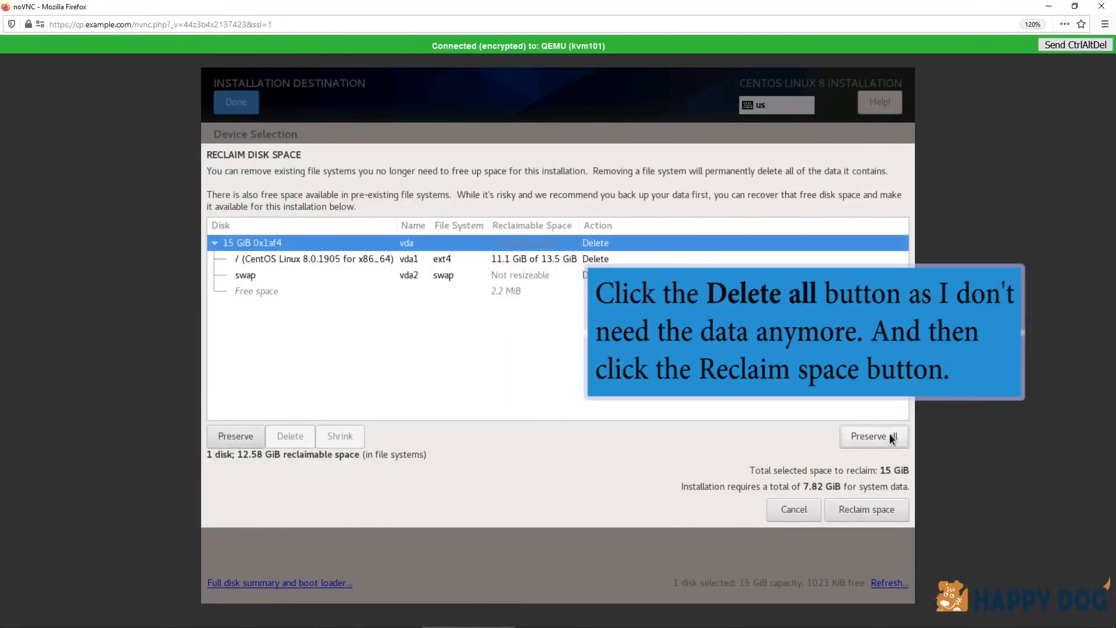
left_click(871, 508)
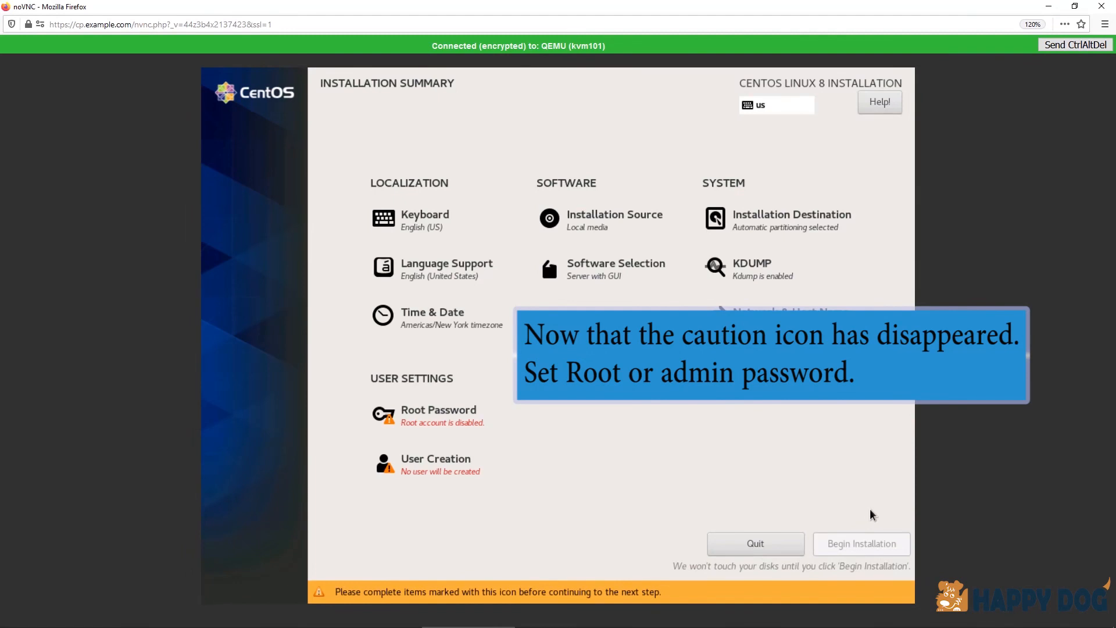
Step: Enter and confirm the root account password, accepting it despite its weak rating
left_click(472, 427)
type("•••••••")
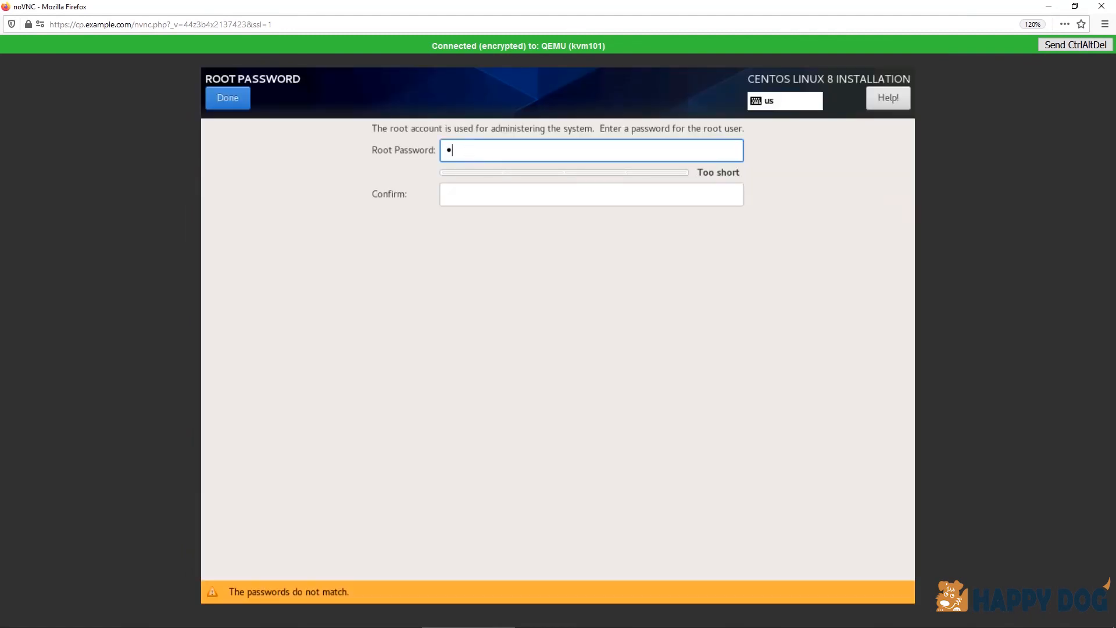
left_click(473, 190)
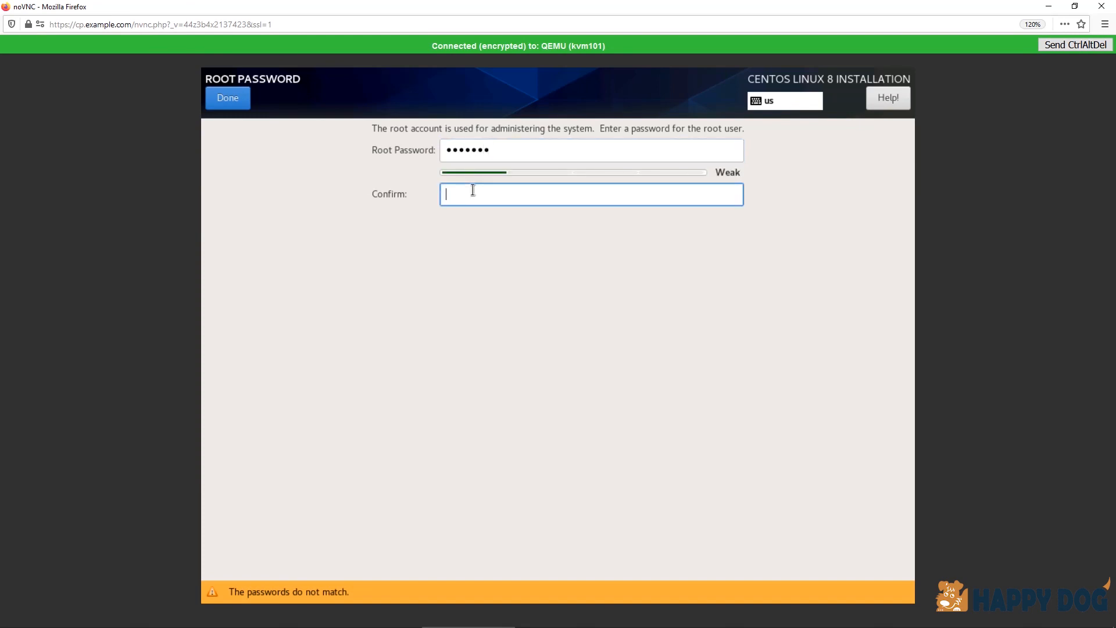
type("•••••••")
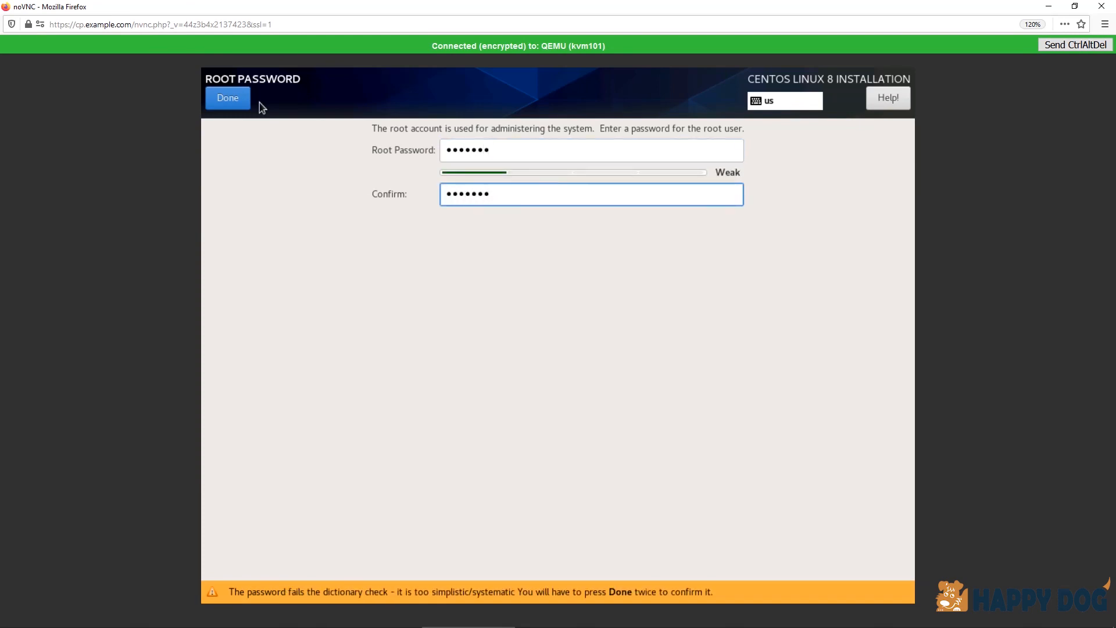
left_click(237, 98)
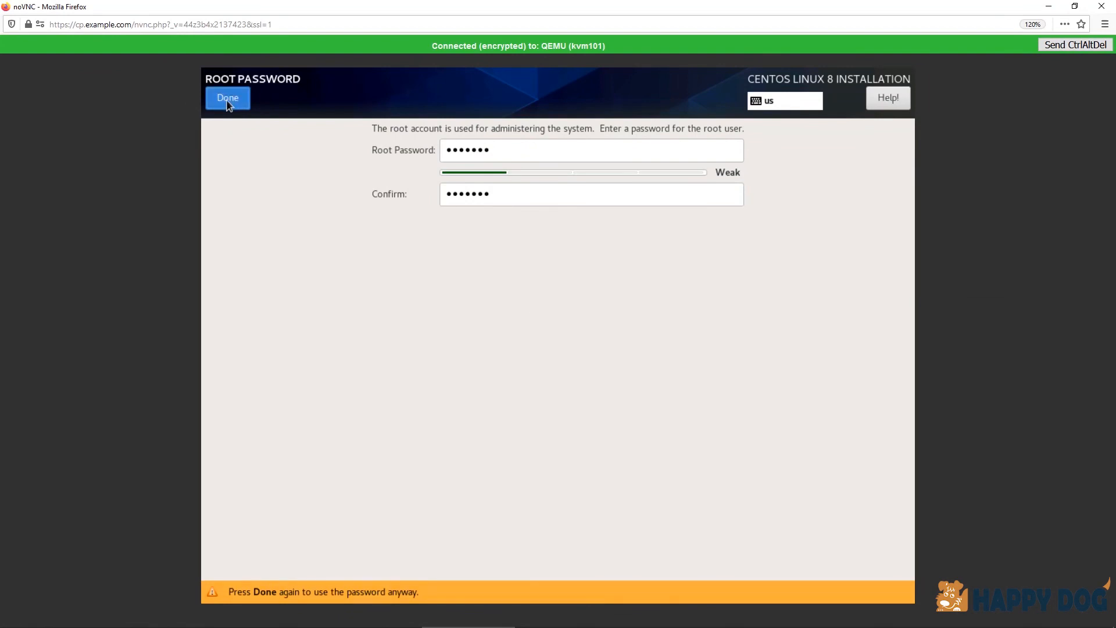
left_click(228, 101)
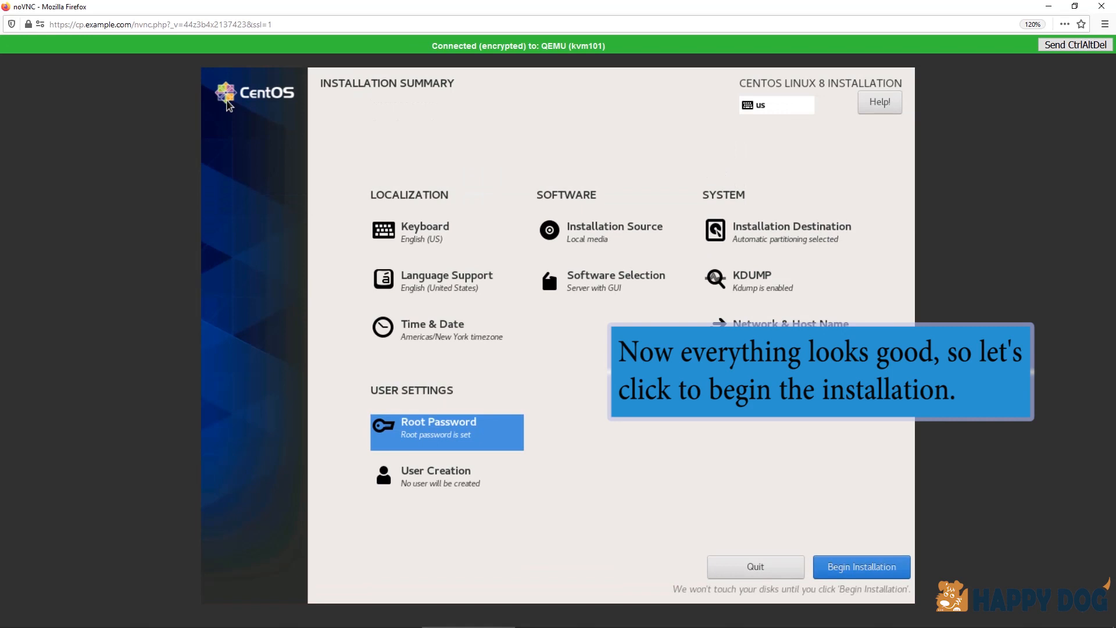
Step: Begin the CentOS Linux 8 installation and reboot the system once it is complete
left_click(838, 567)
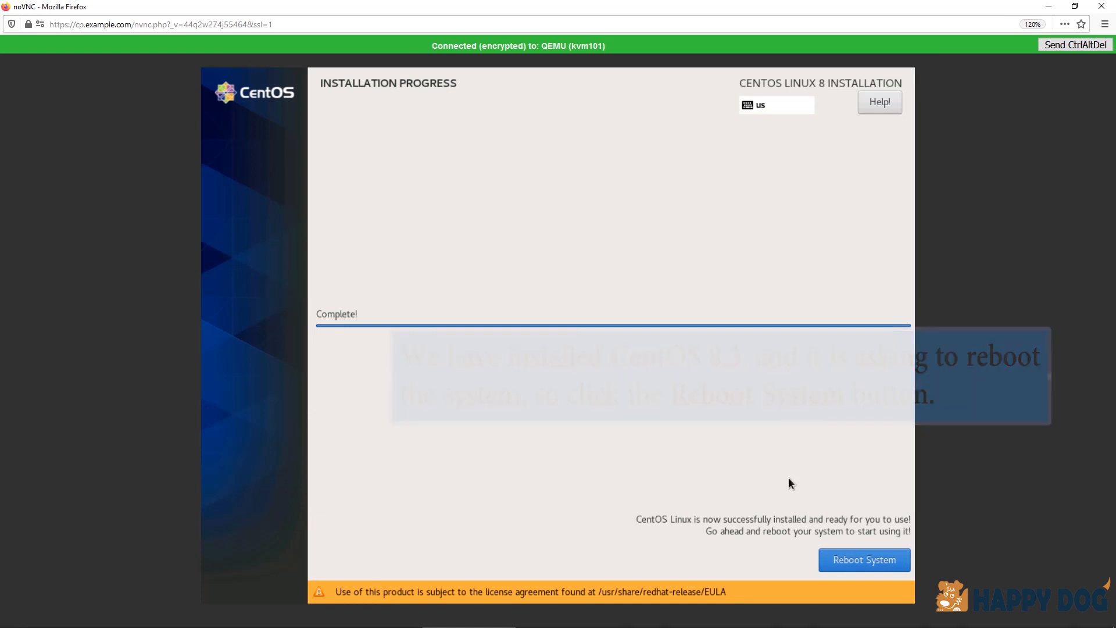
left_click(850, 560)
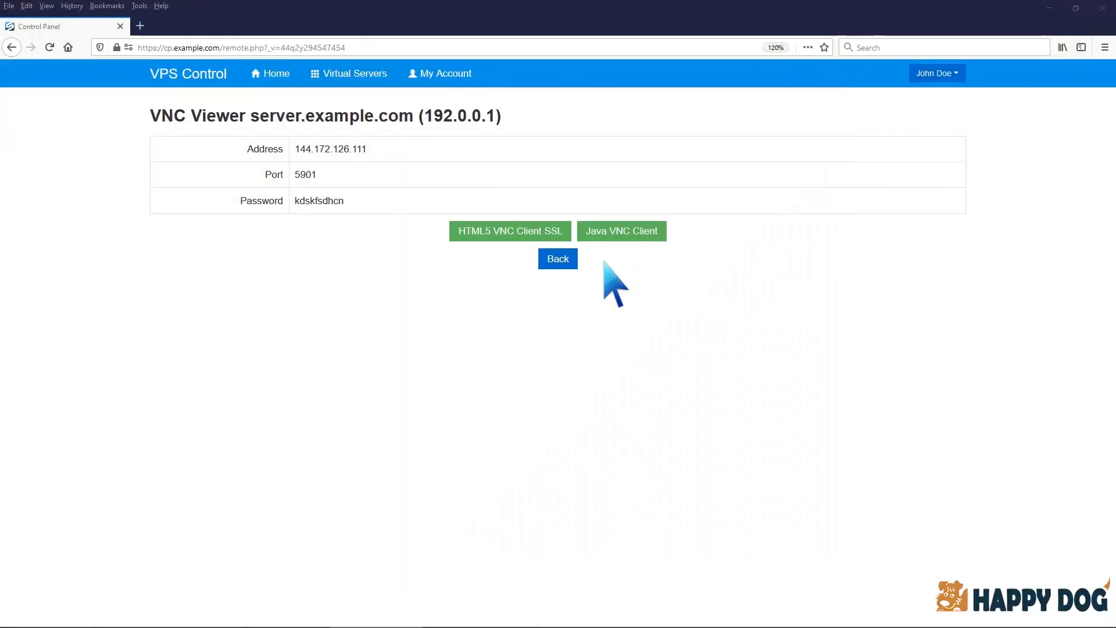
Step: Return to the server's control page and set its boot order to (1) Hard Disk (2) CDROM
left_click(565, 259)
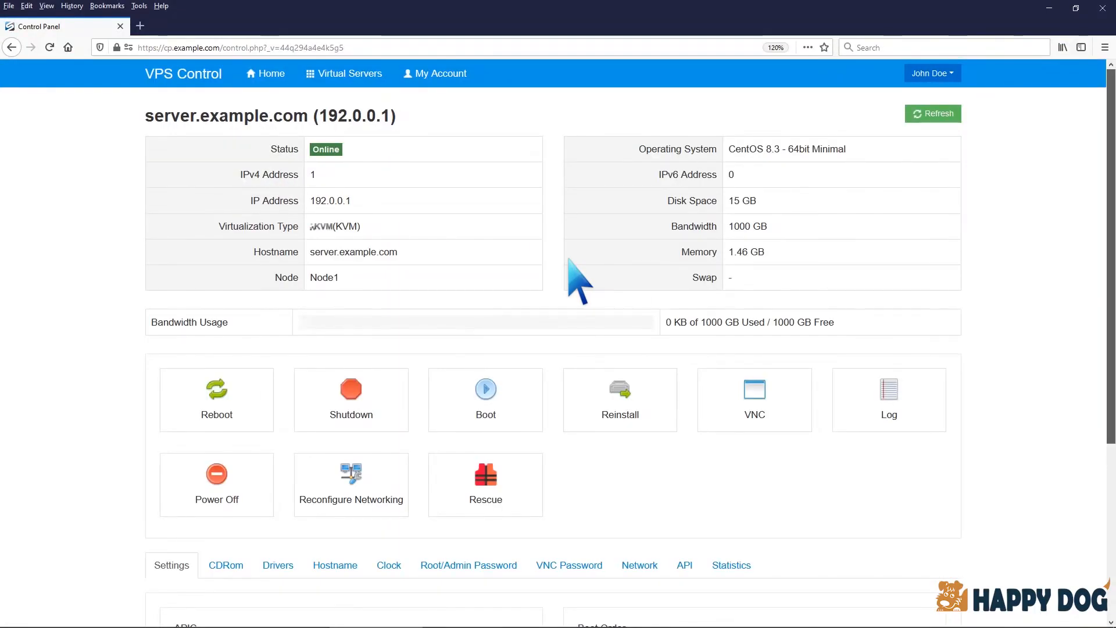
scroll(575, 274, "down", 5)
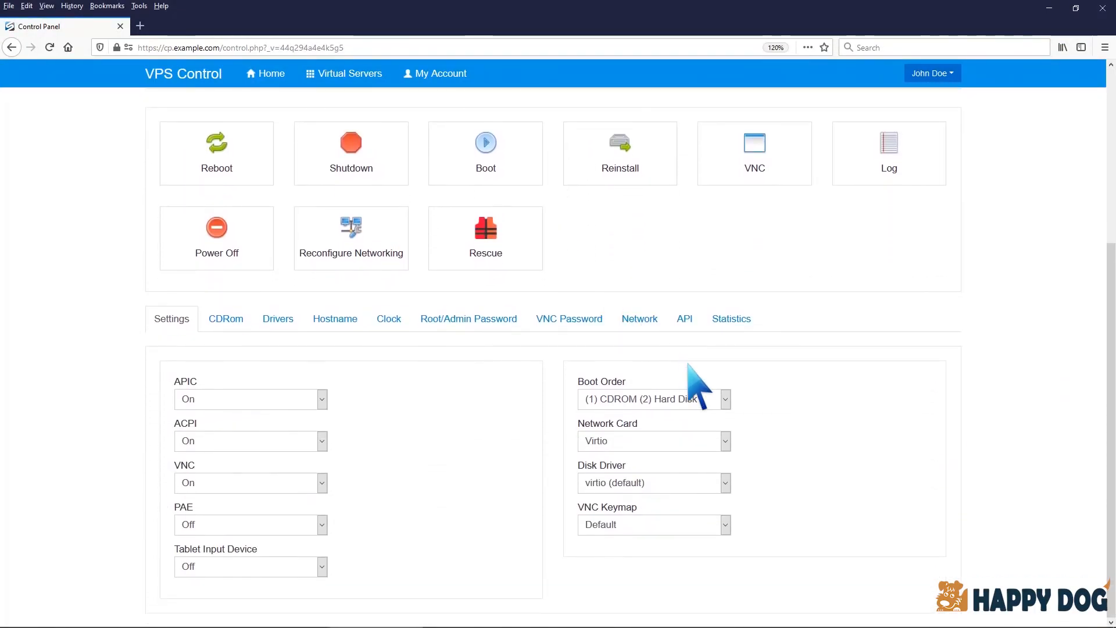
left_click(725, 399)
left_click(709, 416)
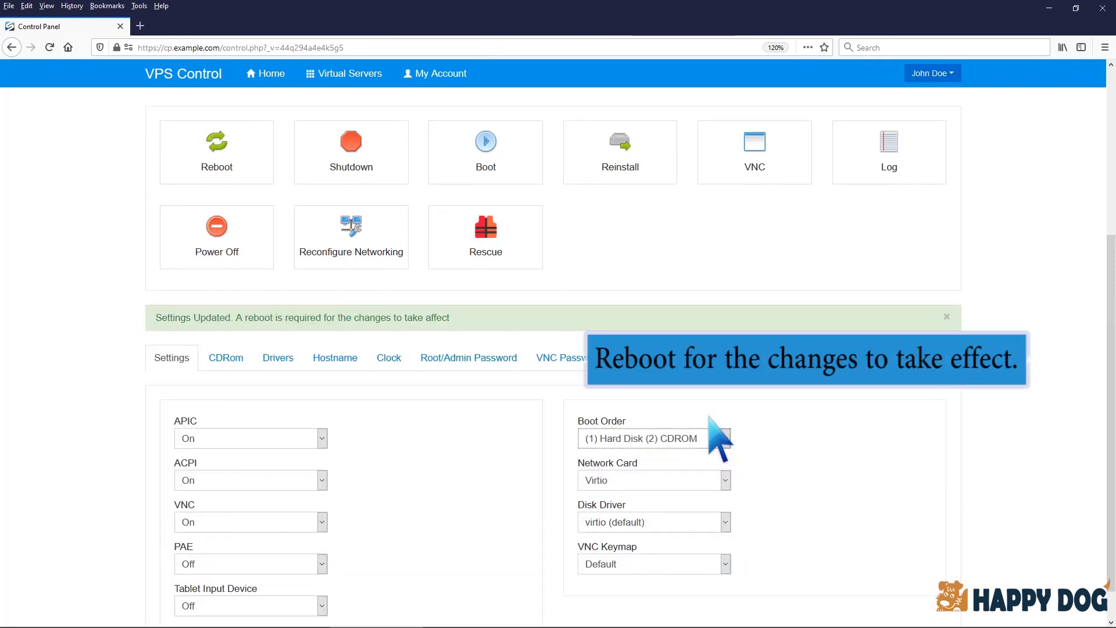
Step: Reboot the virtual server from the control panel to apply the new boot order
left_click(229, 158)
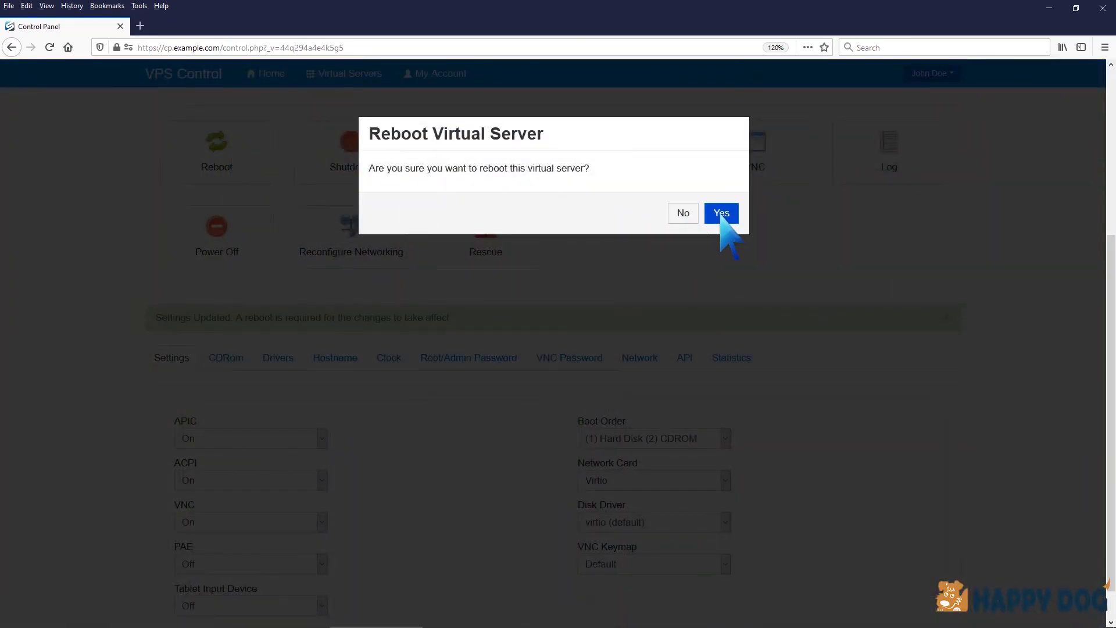
left_click(721, 213)
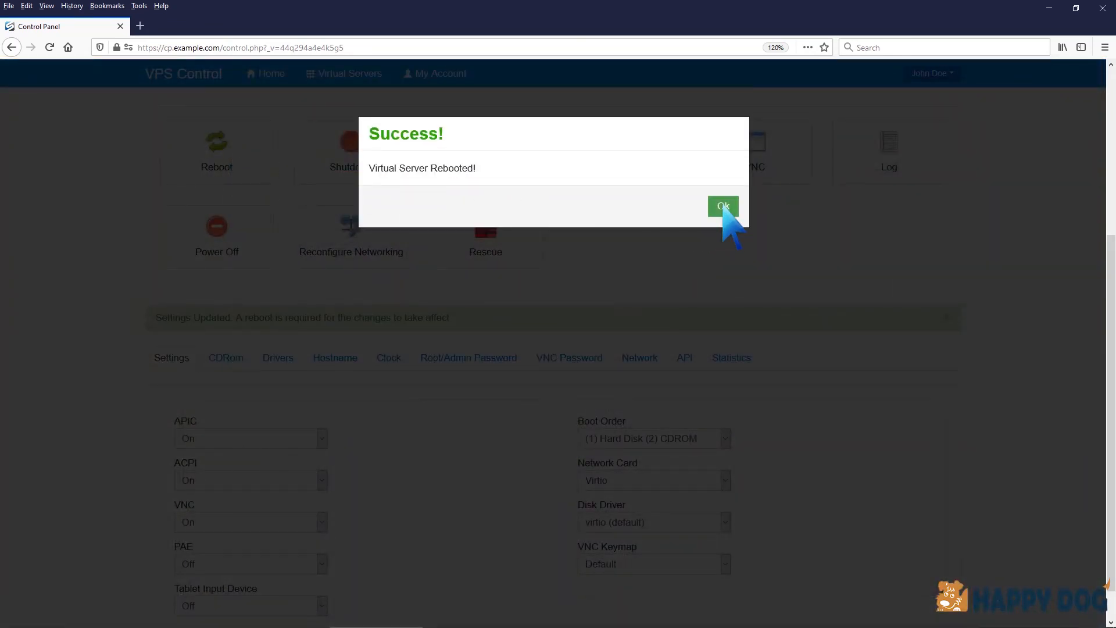
left_click(722, 208)
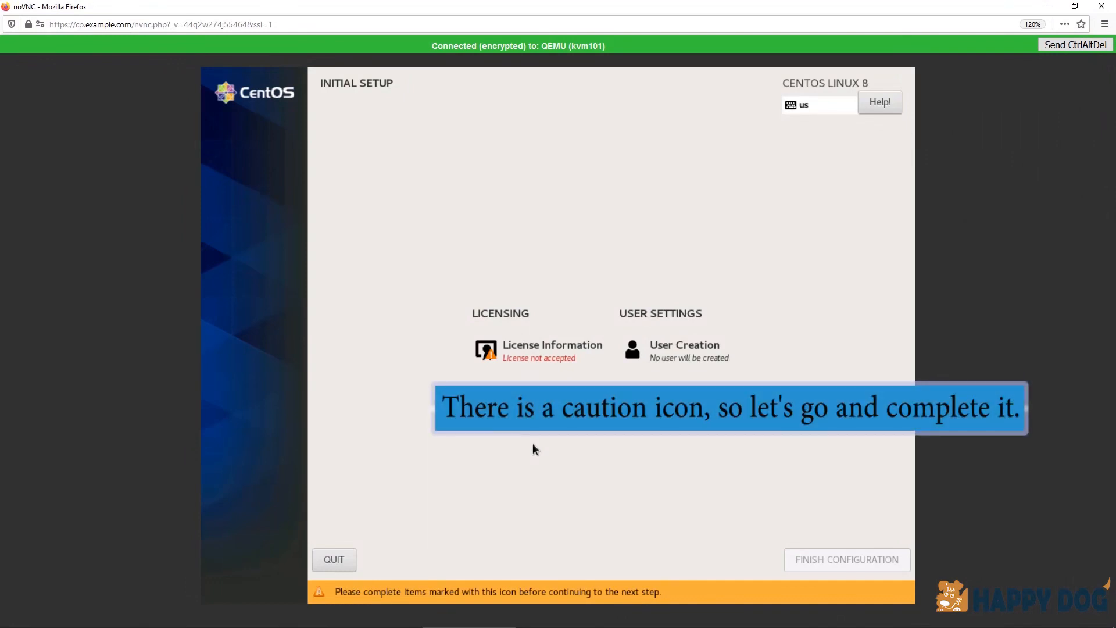
Step: Accept the CentOS 8 license agreement in the initial setup and finish the configuration
left_click(547, 355)
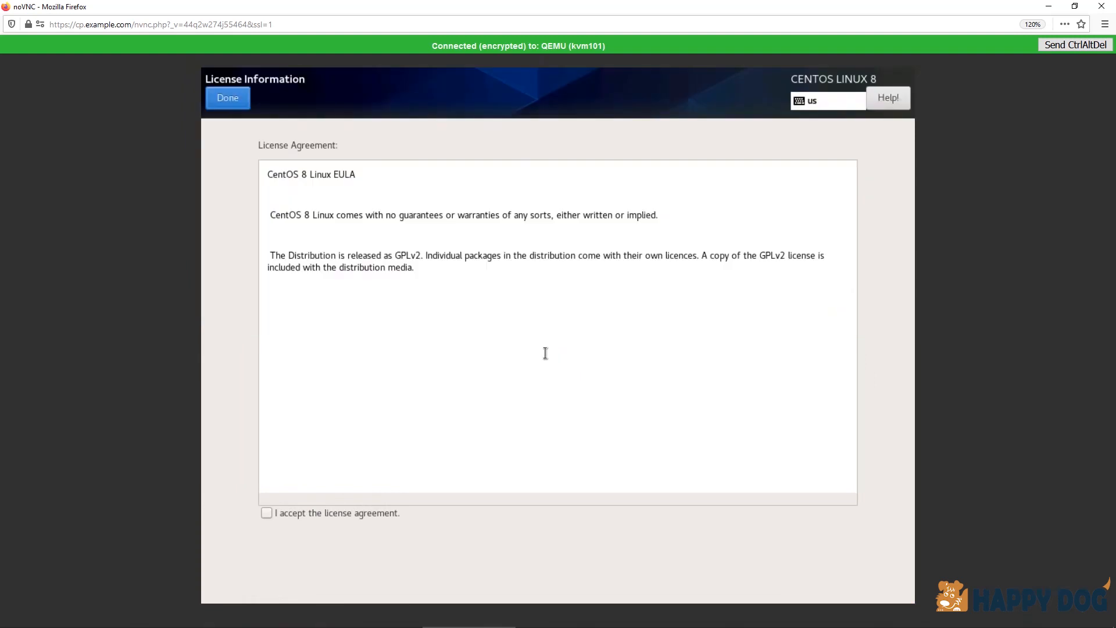
left_click(266, 512)
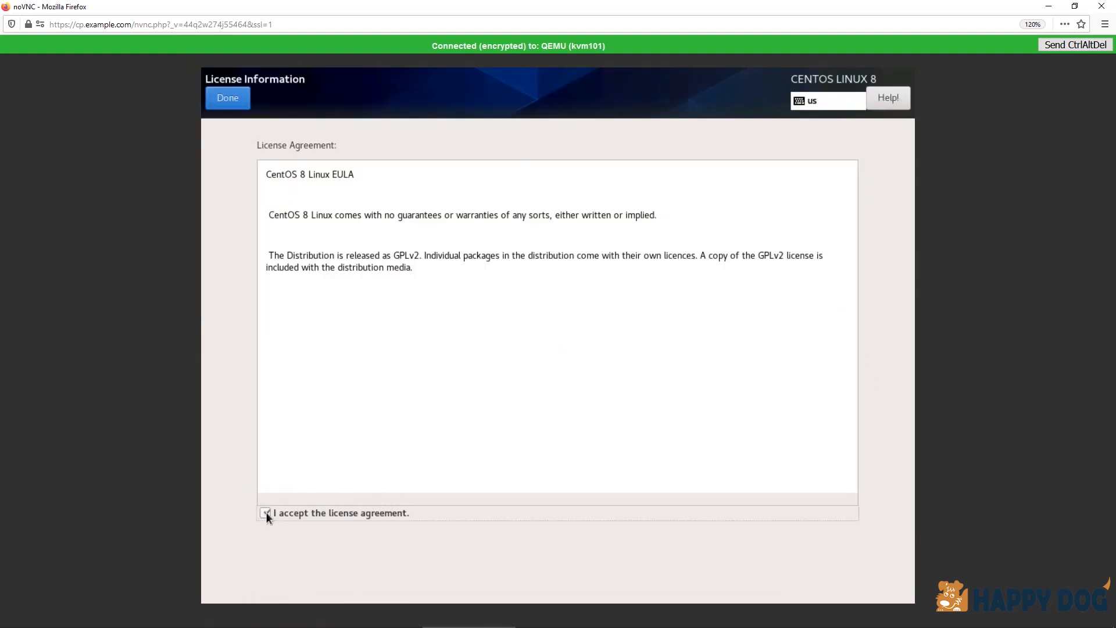
left_click(232, 98)
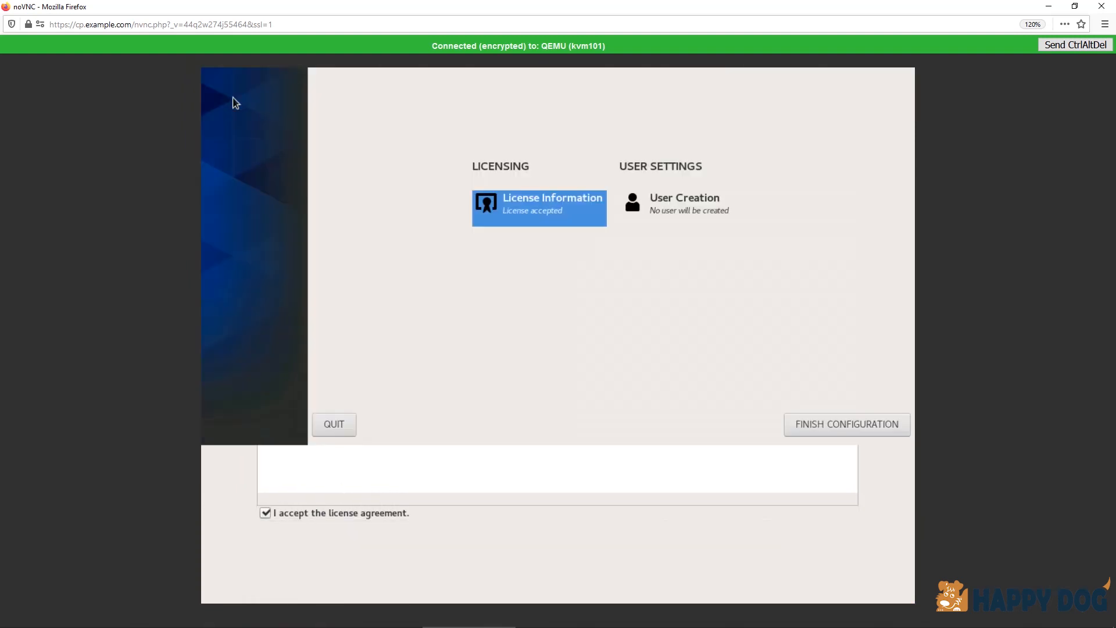
left_click(823, 580)
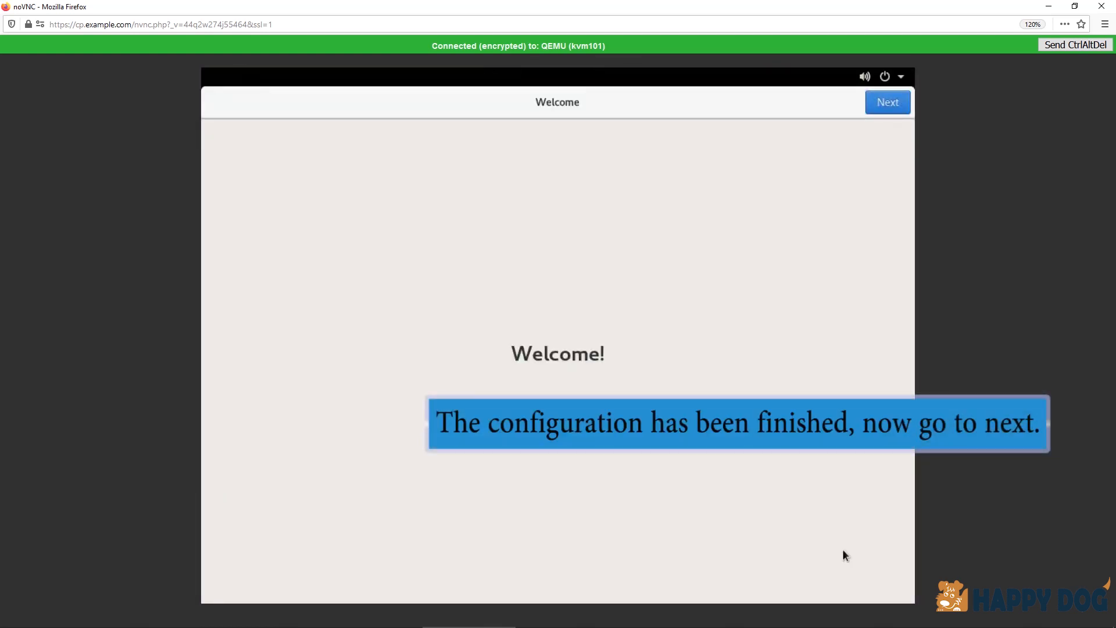
Step: Proceed from the welcome page to the privacy settings, turn off Location Services and continue
left_click(886, 111)
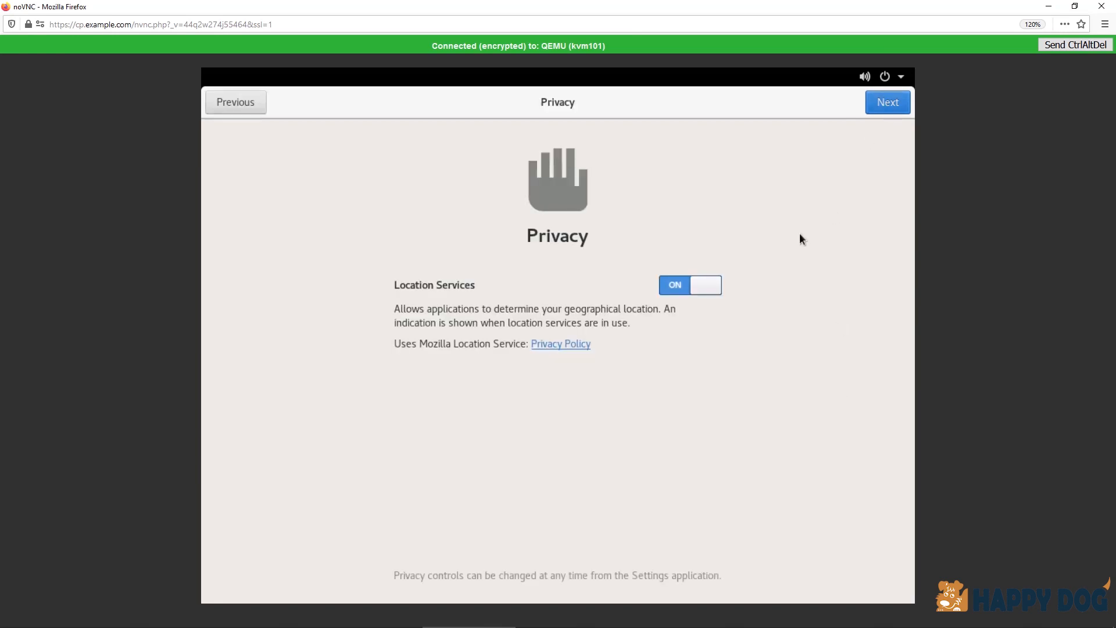
left_click(707, 289)
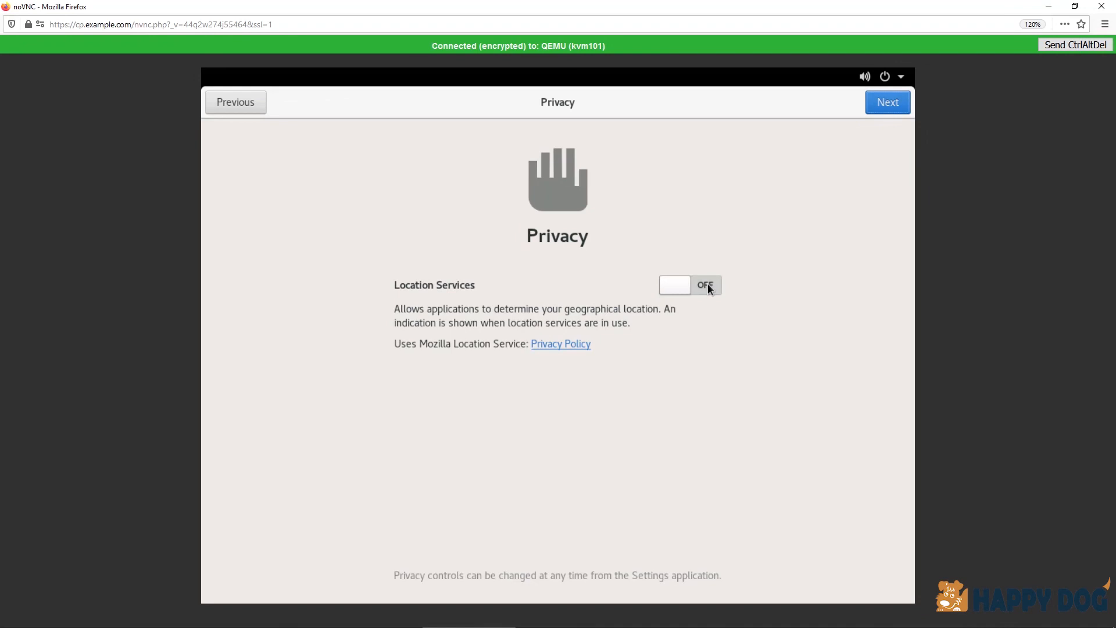
left_click(892, 103)
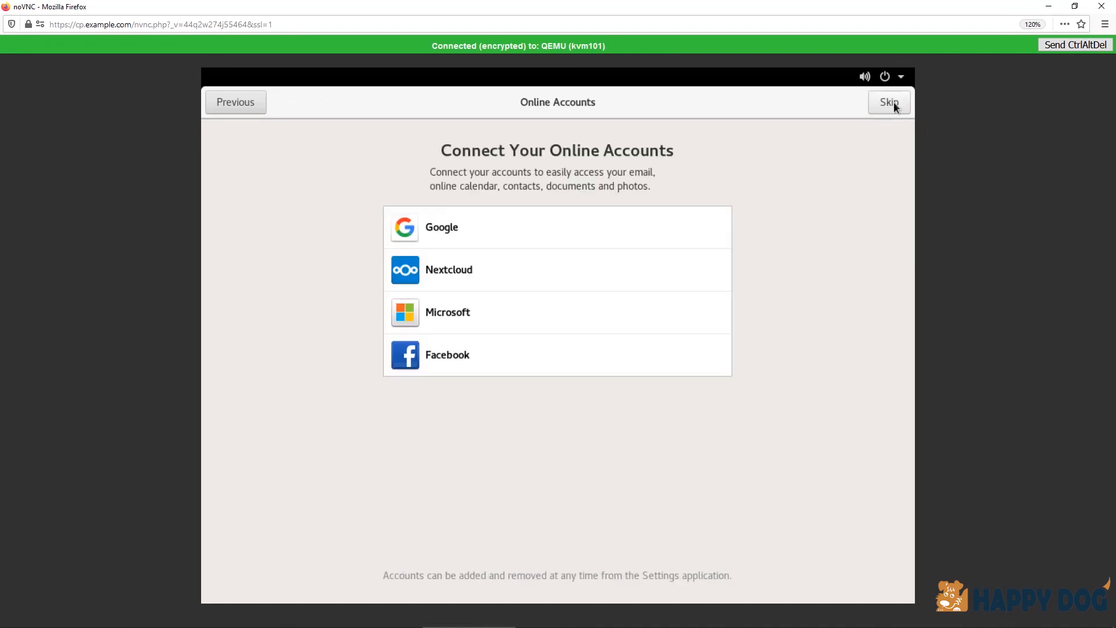
Step: Skip connecting online accounts, enter the user's full name with the automatically suggested username, and continue to the password page
left_click(889, 104)
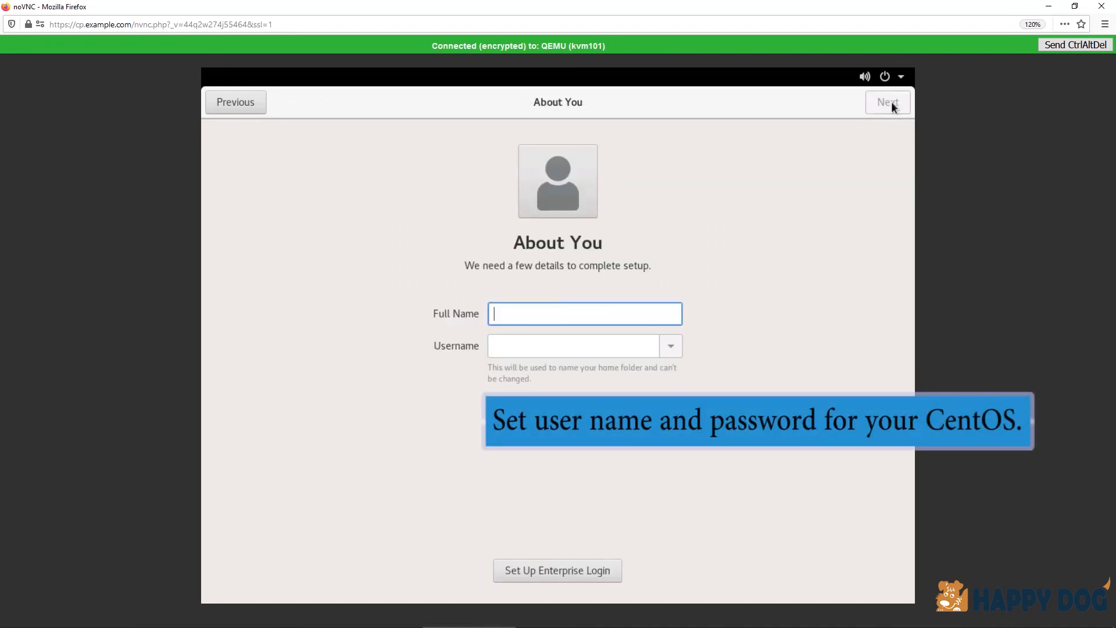
type("J")
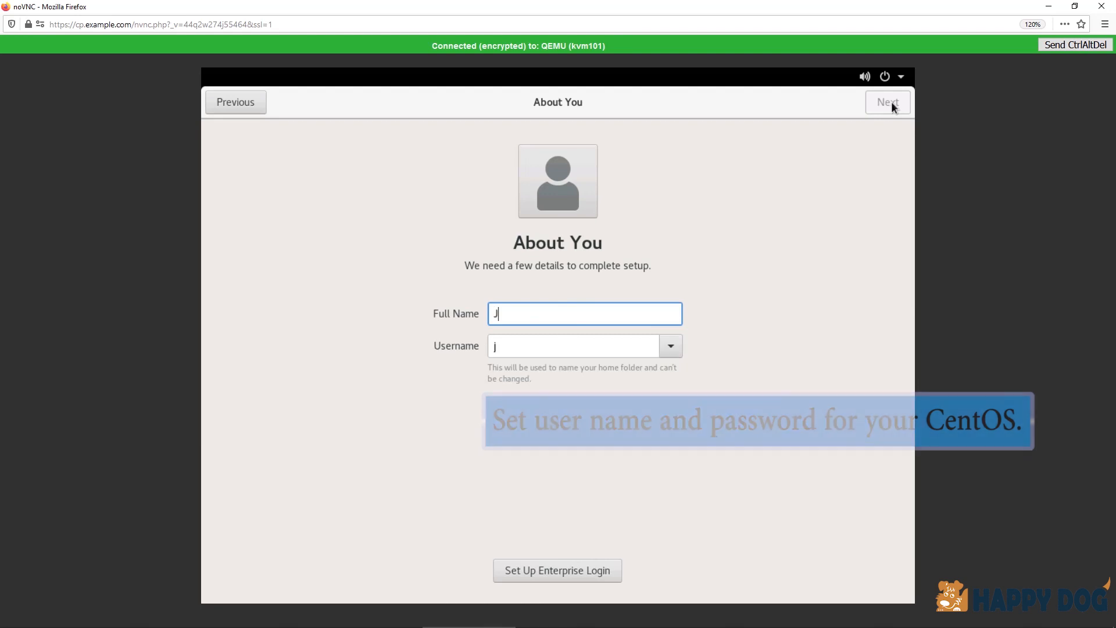
type("ohn Doe")
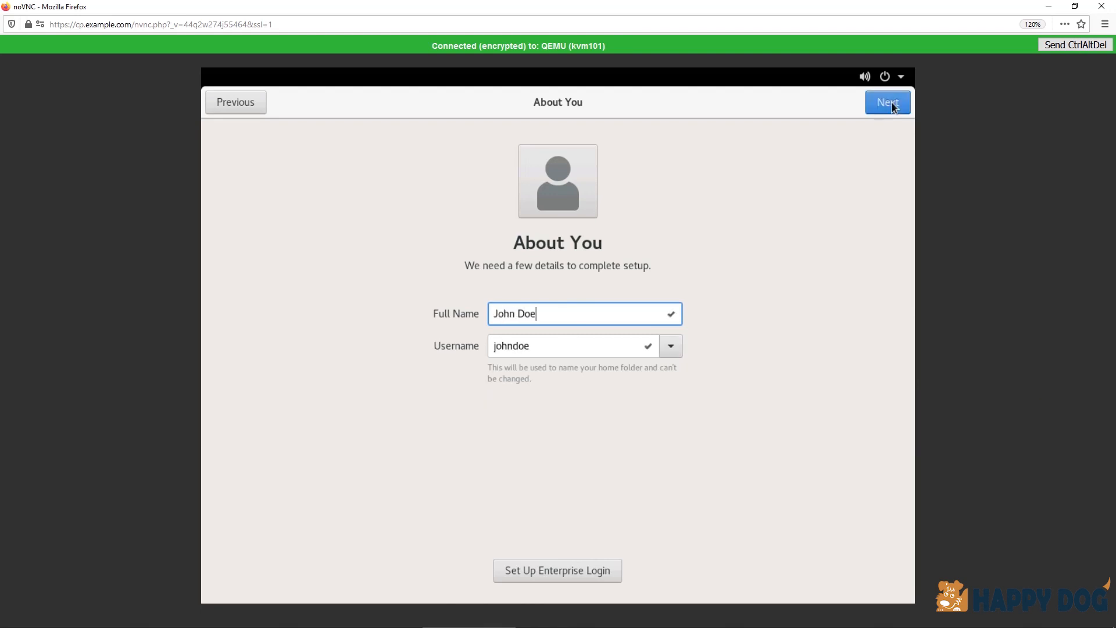
left_click(888, 103)
Step: Set the new user's account password, repeat it for confirmation and continue
type("*****")
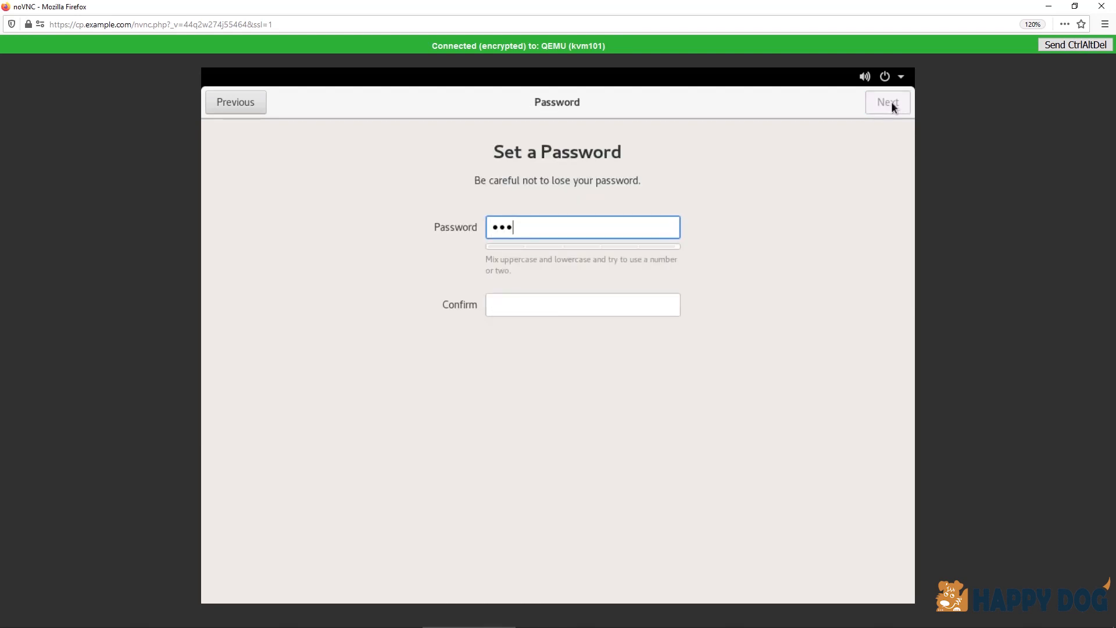
type("**")
left_click(564, 299)
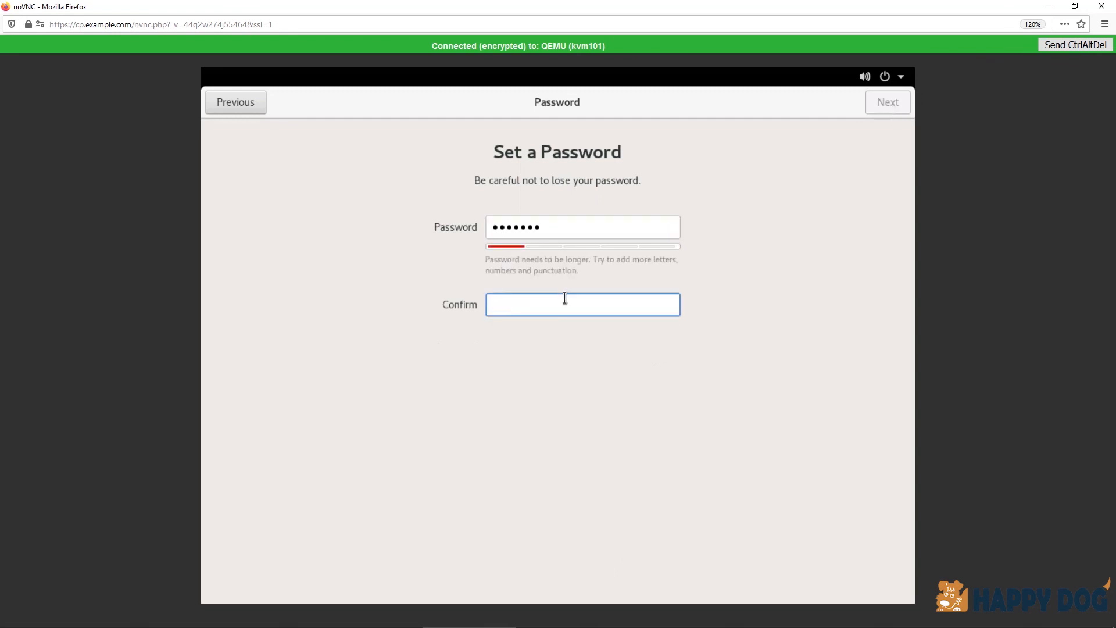
type("*******")
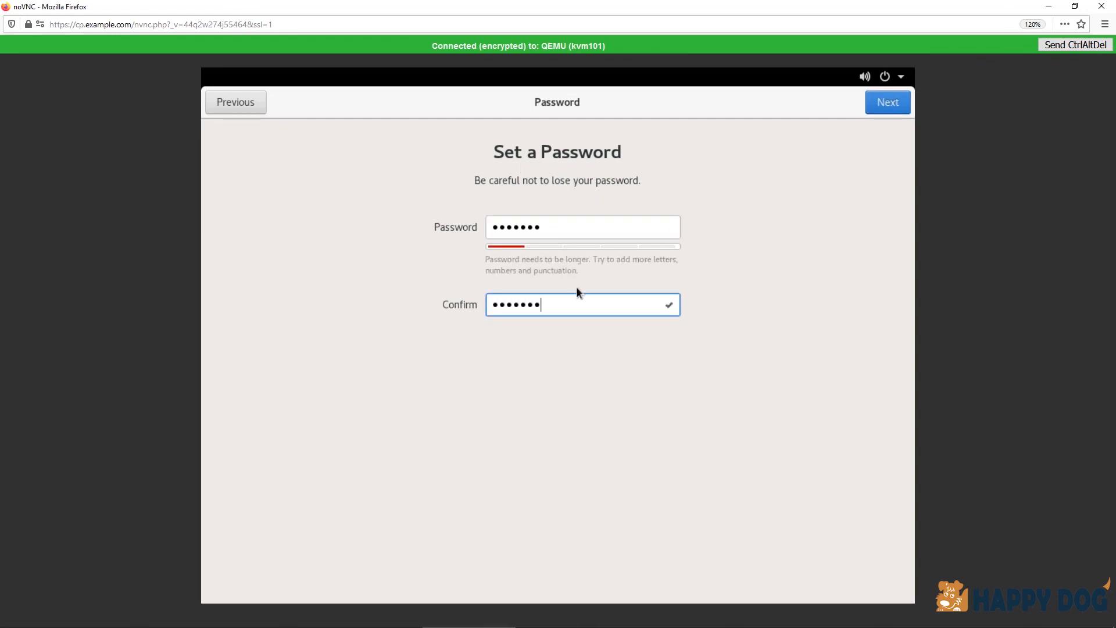
left_click(894, 106)
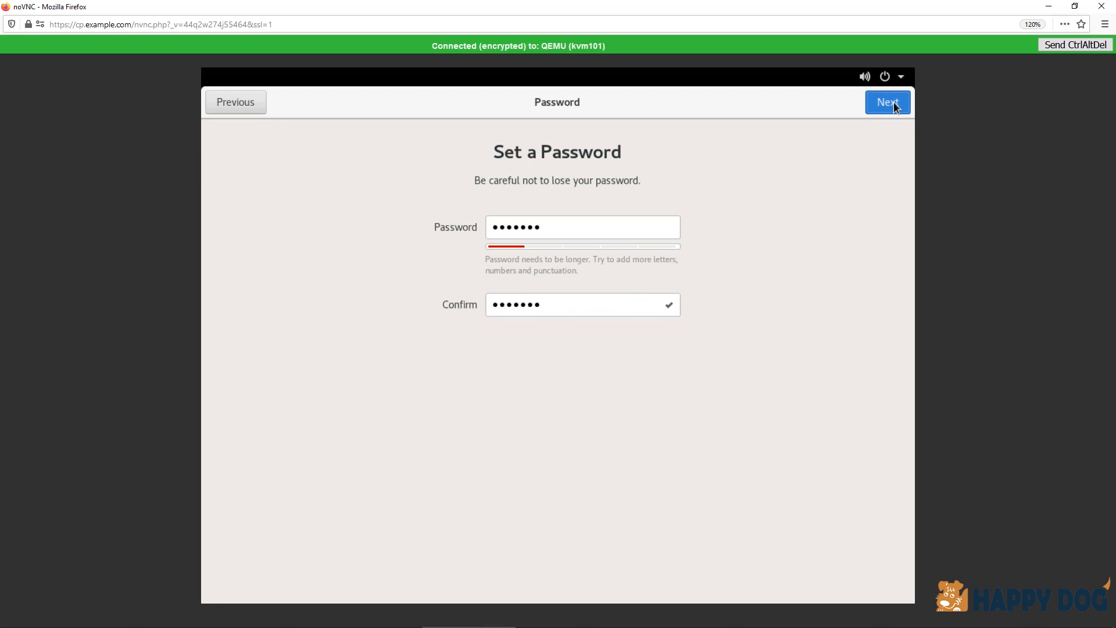